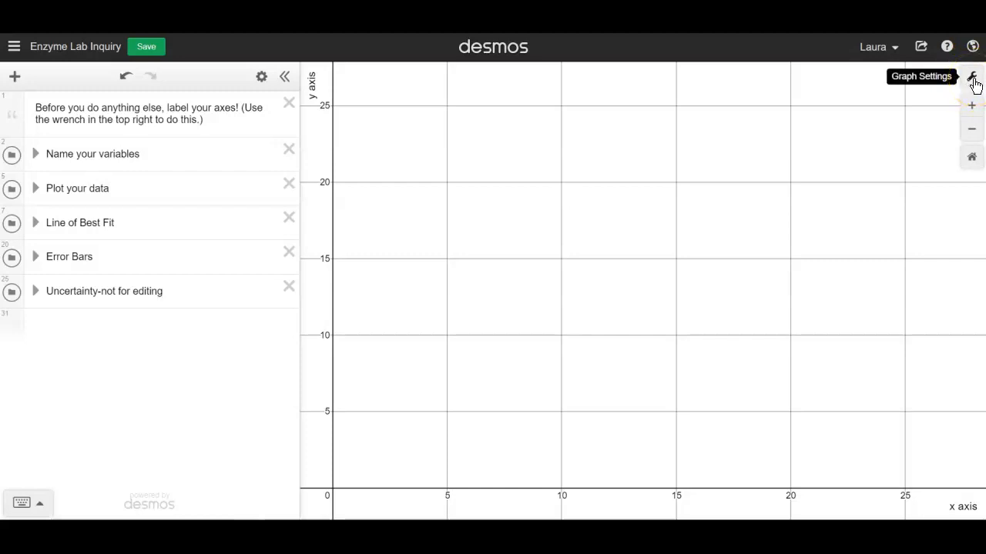
Open the graph settings and label the x-axis "pH".
{"action": "left_click", "coordinate": [973, 79]}
{"action": "triple_click", "coordinate": [885, 250]}
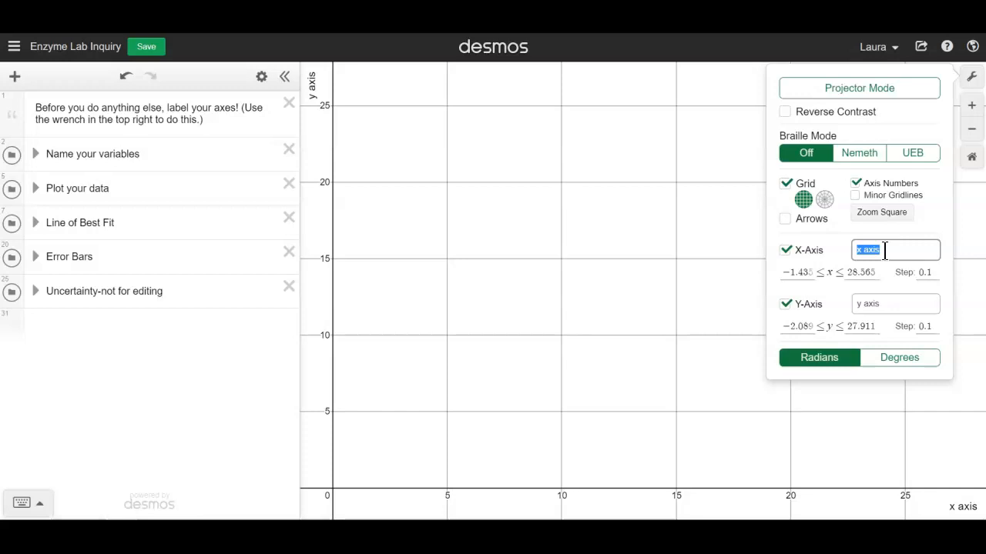
{"action": "type", "text": "pH"}
Label the y-axis "height of bubbles (cm)" and close the graph settings.
{"action": "left_click", "coordinate": [886, 304]}
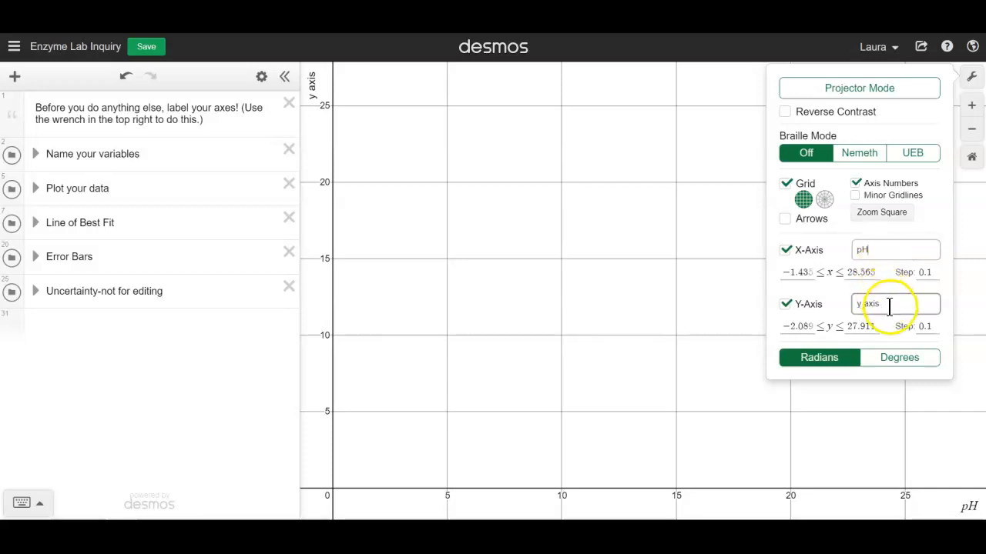
{"action": "triple_click", "coordinate": [889, 305]}
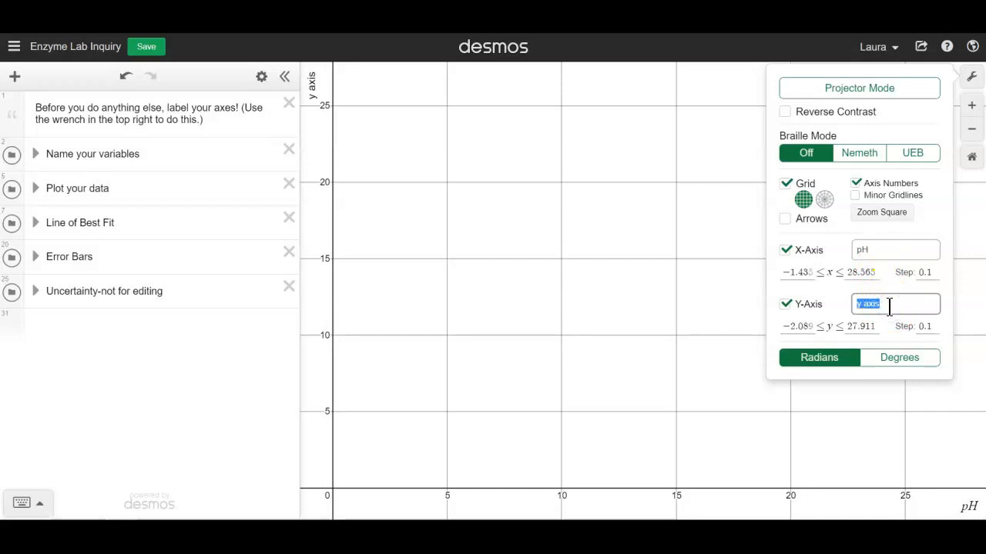
{"action": "type", "text": "height of bubbles"}
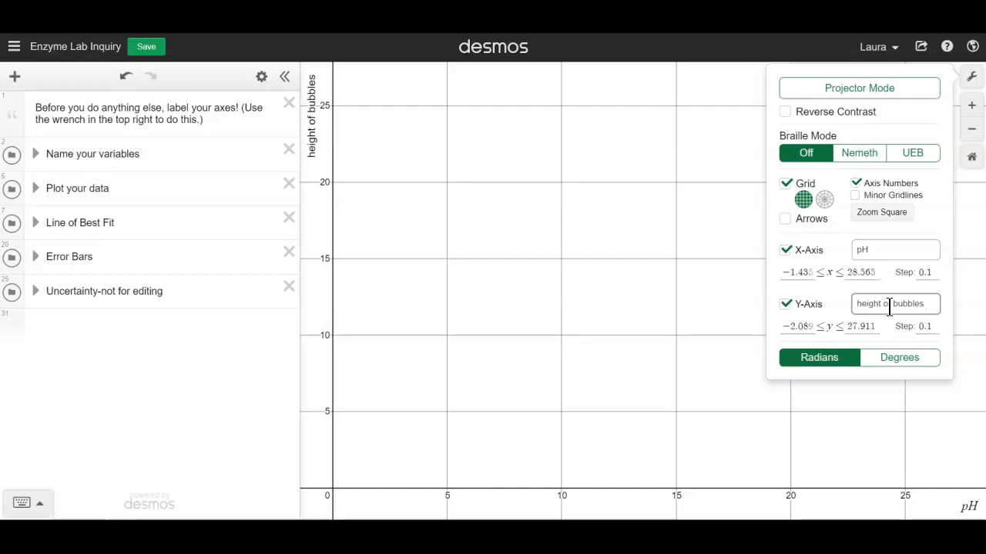
{"action": "type", "text": " (cm"}
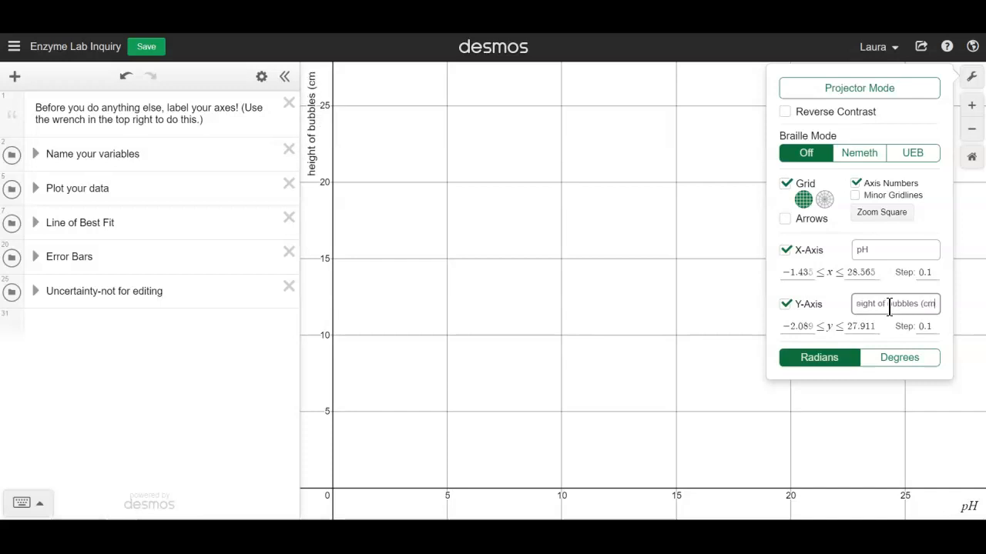
{"action": "type", "text": ")"}
{"action": "left_click", "coordinate": [640, 141]}
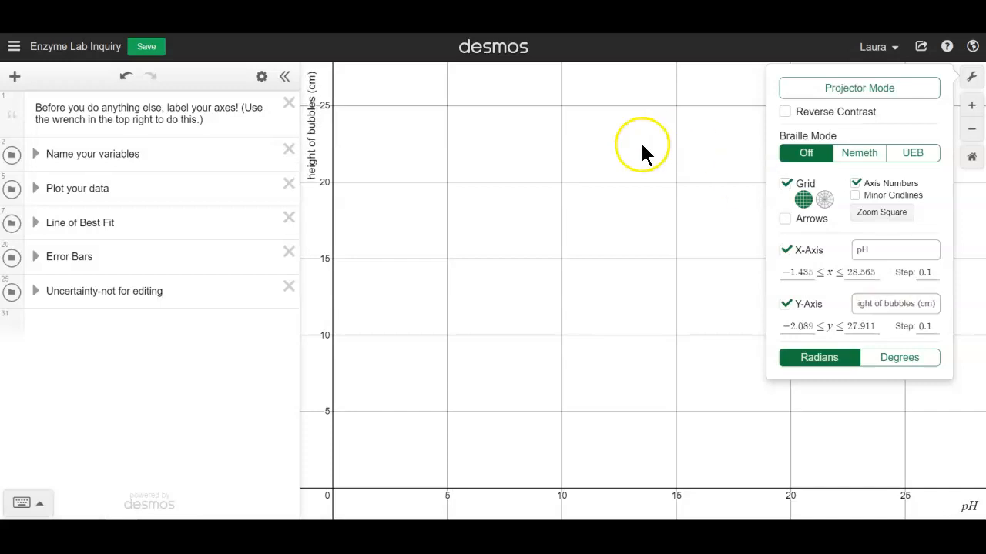
{"action": "left_click", "coordinate": [733, 105]}
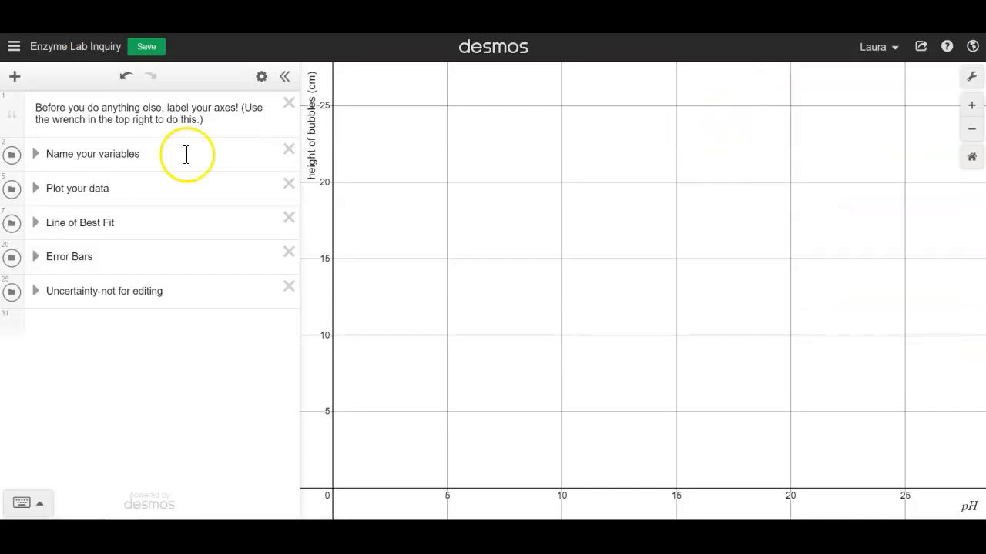
Expand the Name your variables and Plot your data folders, and redefine x_1 as p_1.
{"action": "left_click", "coordinate": [35, 154]}
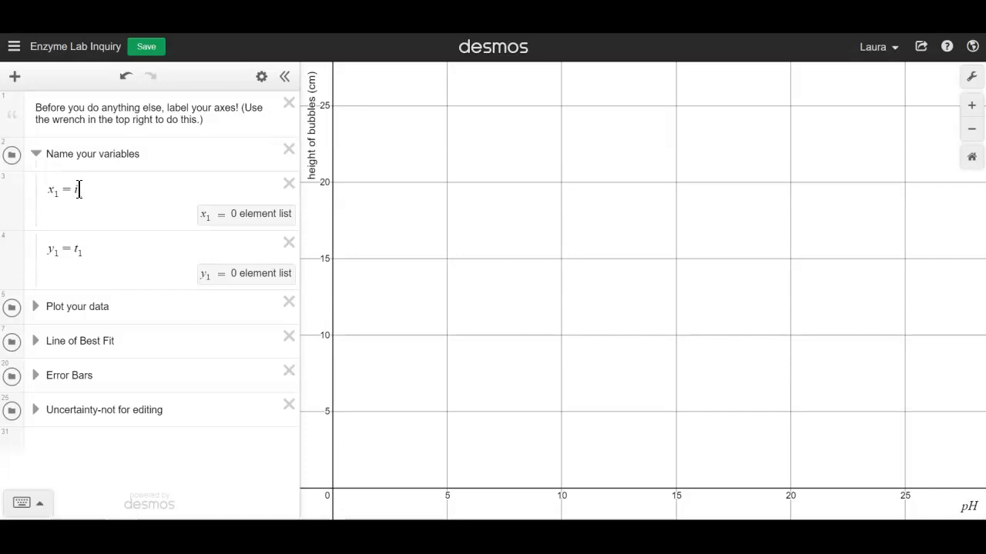
{"action": "left_click", "coordinate": [36, 307]}
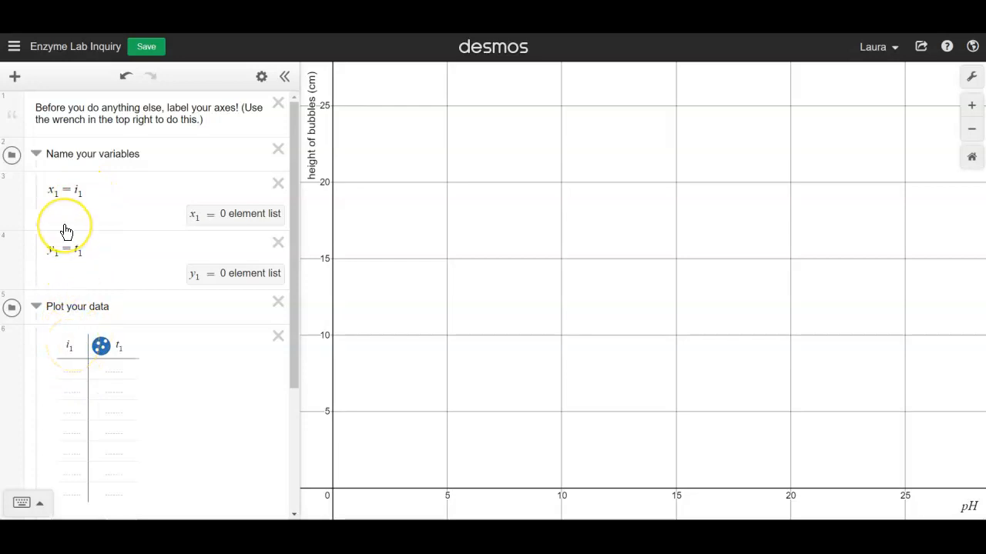
{"action": "left_click", "coordinate": [79, 190]}
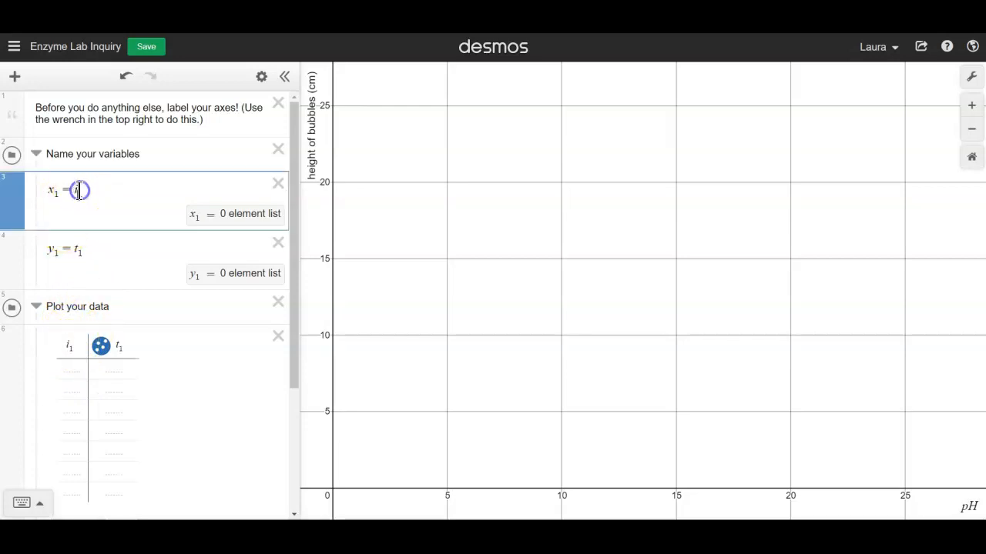
{"action": "key", "text": "BackSpace"}
{"action": "key", "text": "BackSpace"}
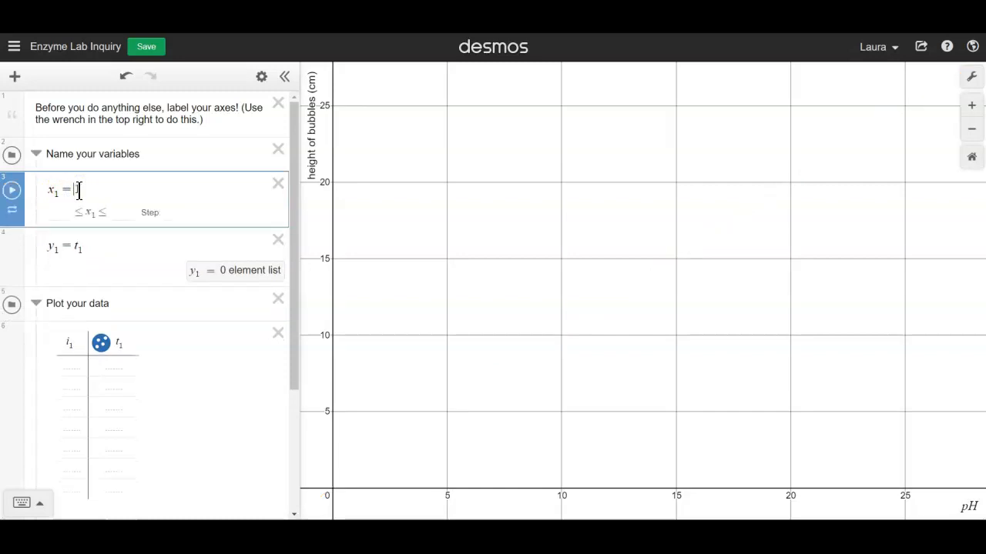
{"action": "type", "text": "t1"}
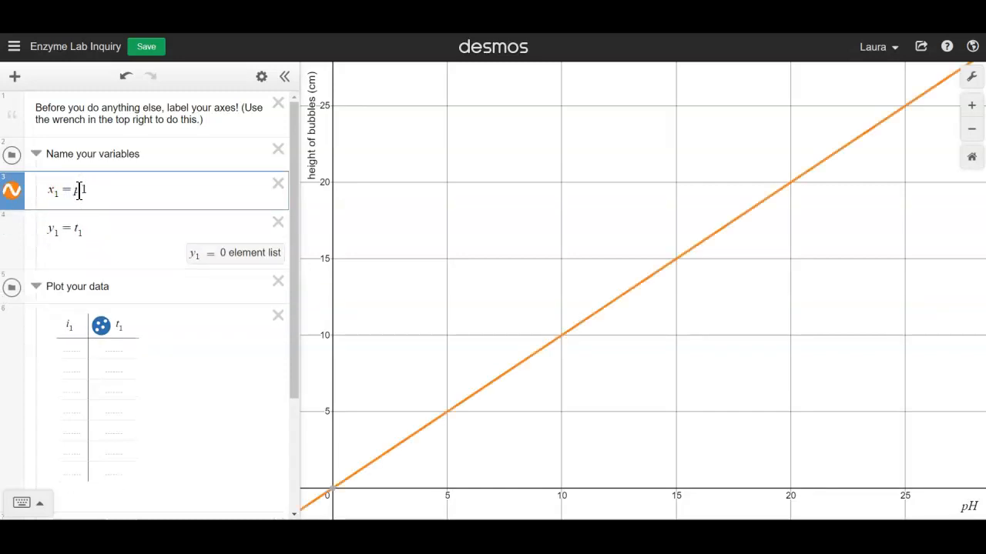
{"action": "left_click", "coordinate": [109, 192]}
{"action": "key", "text": "BackSpace"}
{"action": "key", "text": "BackSpace"}
{"action": "type", "text": "p1"}
{"action": "left_click", "coordinate": [99, 192]}
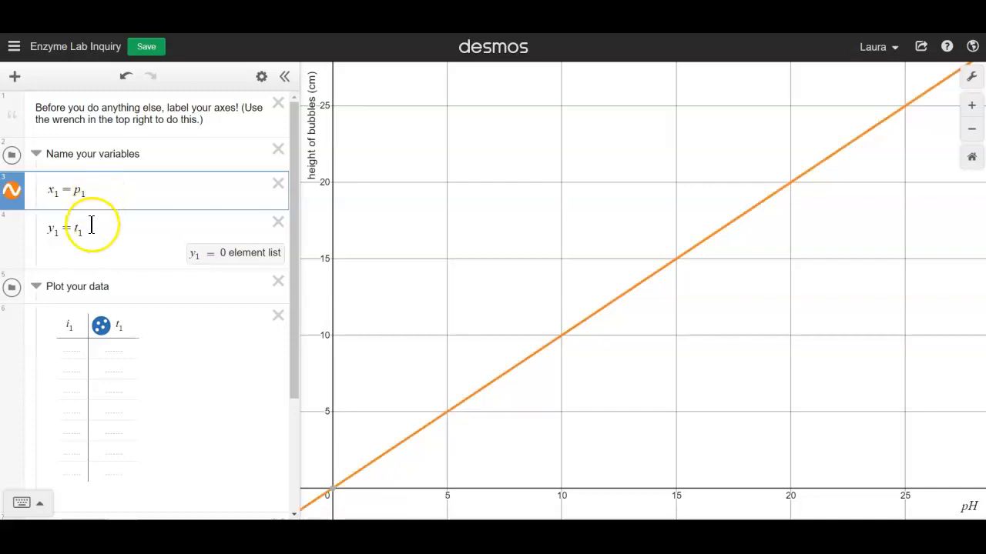
Rename the data table's first column header to p_1.
{"action": "left_click", "coordinate": [77, 329]}
{"action": "key", "text": "BackSpace"}
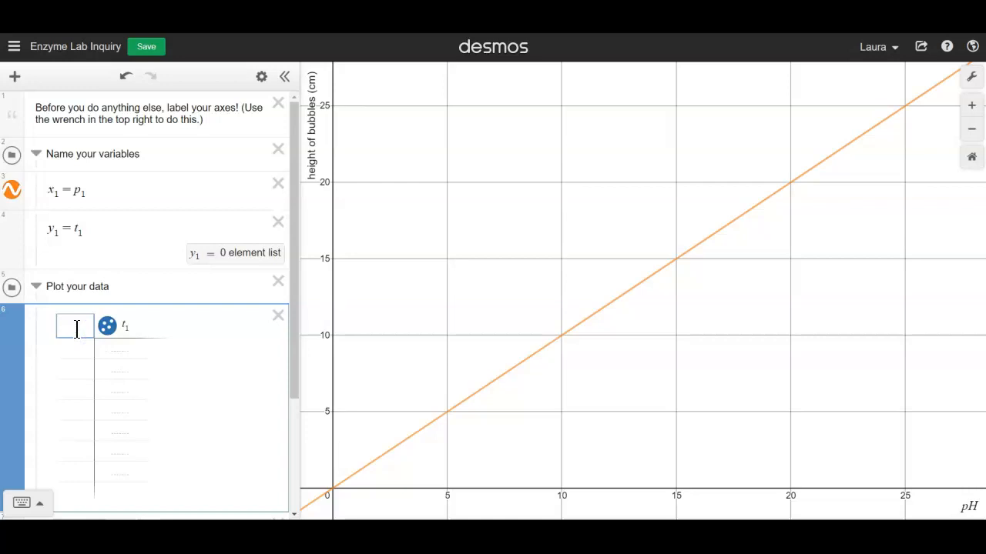
{"action": "type", "text": "p1"}
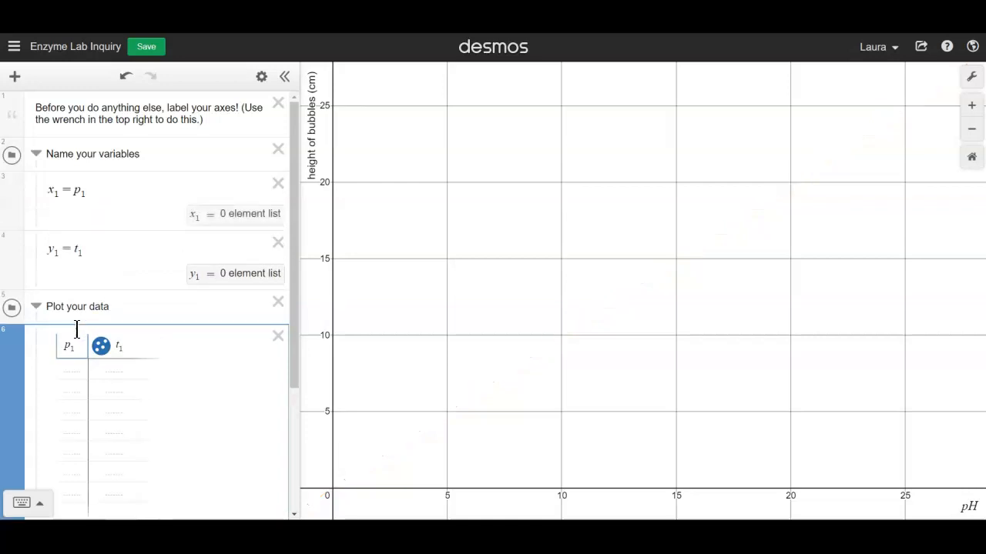
Redefine the y_1 variable as h_1.
{"action": "left_click", "coordinate": [80, 251]}
{"action": "scroll", "coordinate": [87, 252], "scroll_direction": "down", "scroll_amount": 1}
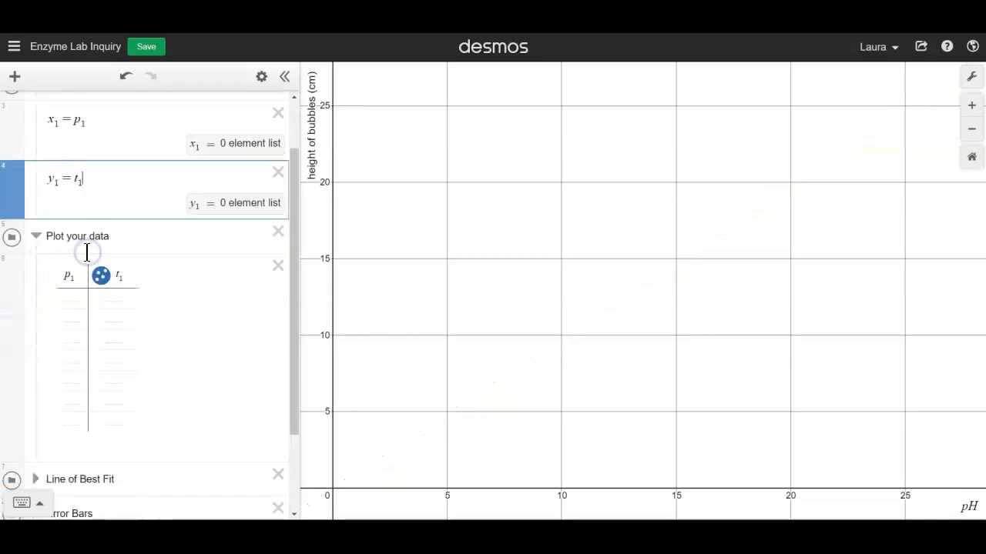
{"action": "key", "text": "BackSpace"}
{"action": "key", "text": "BackSpace"}
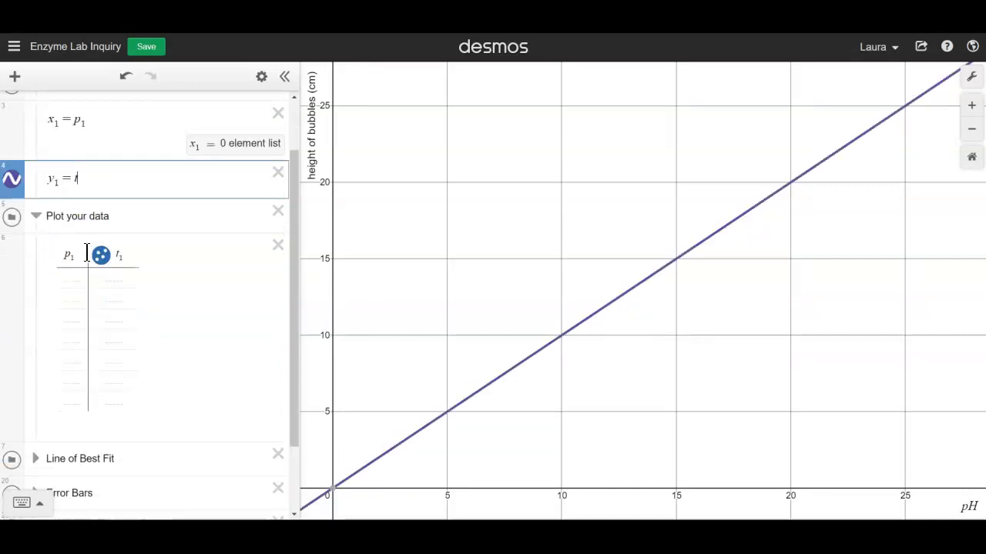
{"action": "type", "text": "h_1"}
Rename the data table's second column header to h_1 and collapse the Name your variables folder.
{"action": "left_click", "coordinate": [128, 255]}
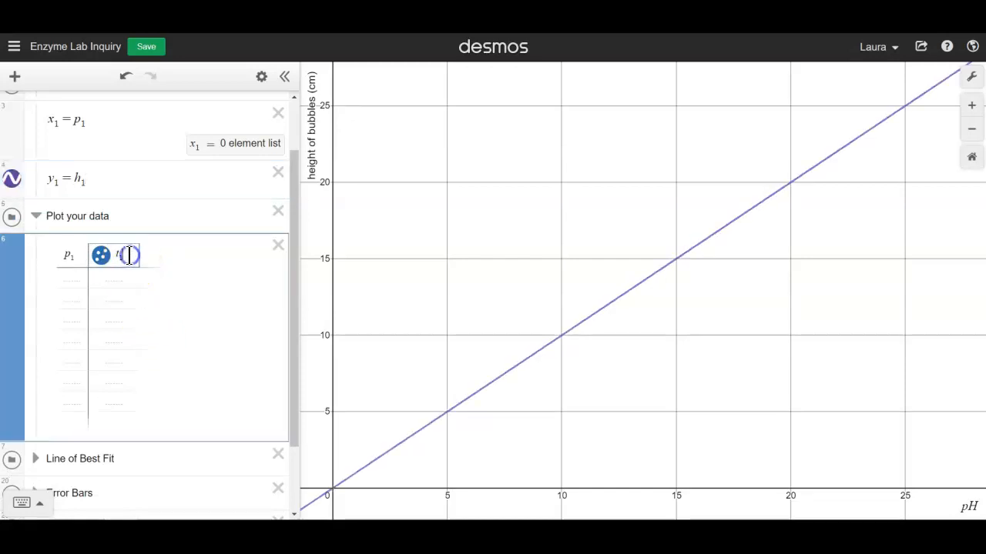
{"action": "key", "text": "BackSpace"}
{"action": "key", "text": "BackSpace"}
{"action": "type", "text": "h1"}
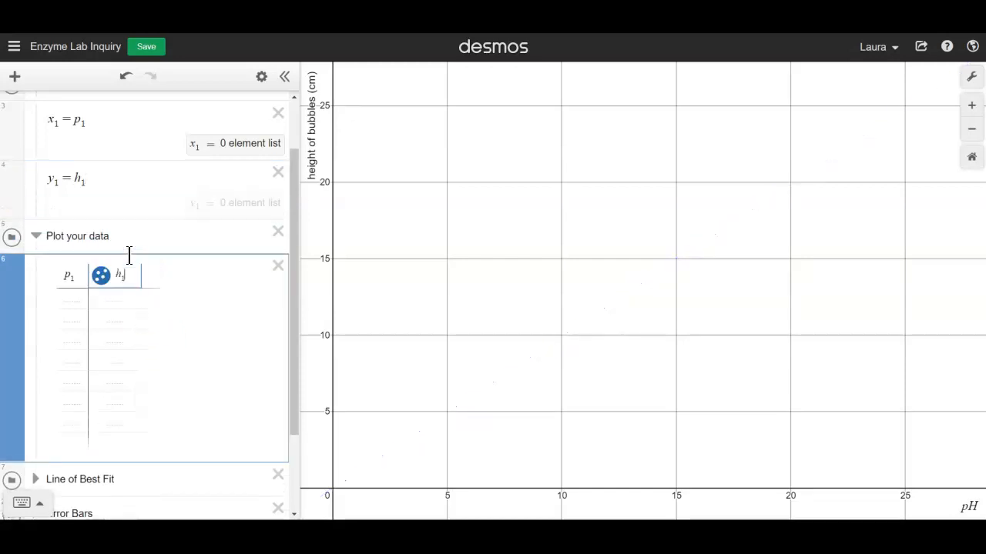
{"action": "left_click", "coordinate": [197, 291]}
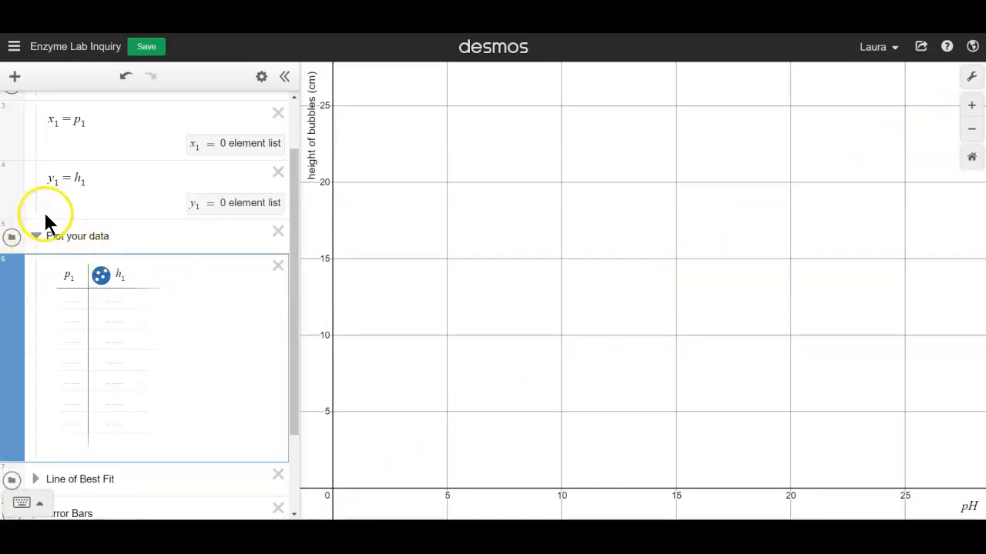
{"action": "scroll", "coordinate": [43, 210], "scroll_direction": "up", "scroll_amount": 2}
{"action": "left_click", "coordinate": [35, 145]}
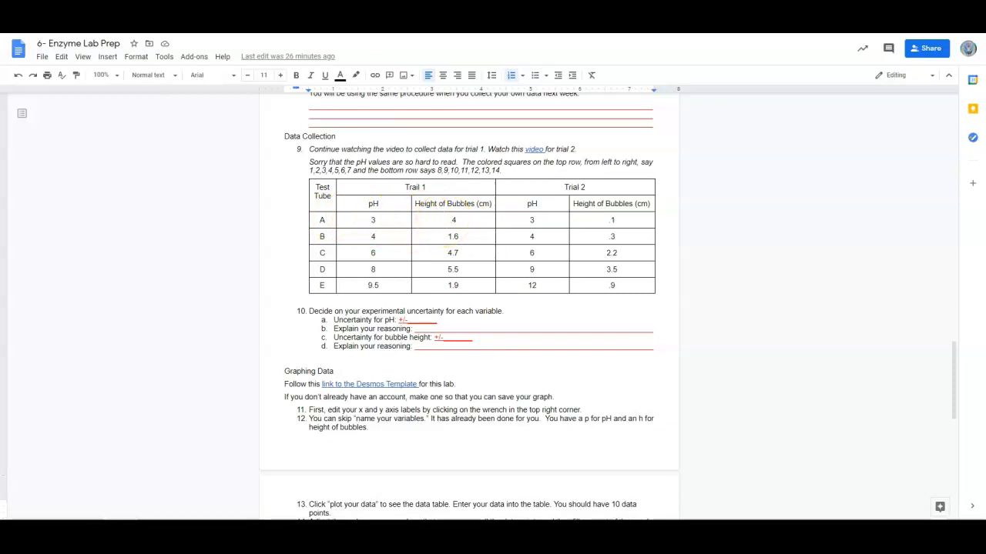
Switch from the lab document to Desmos and enter pH 3 with bubble height 4 in the data table's first row.
{"action": "left_click", "coordinate": [346, 27]}
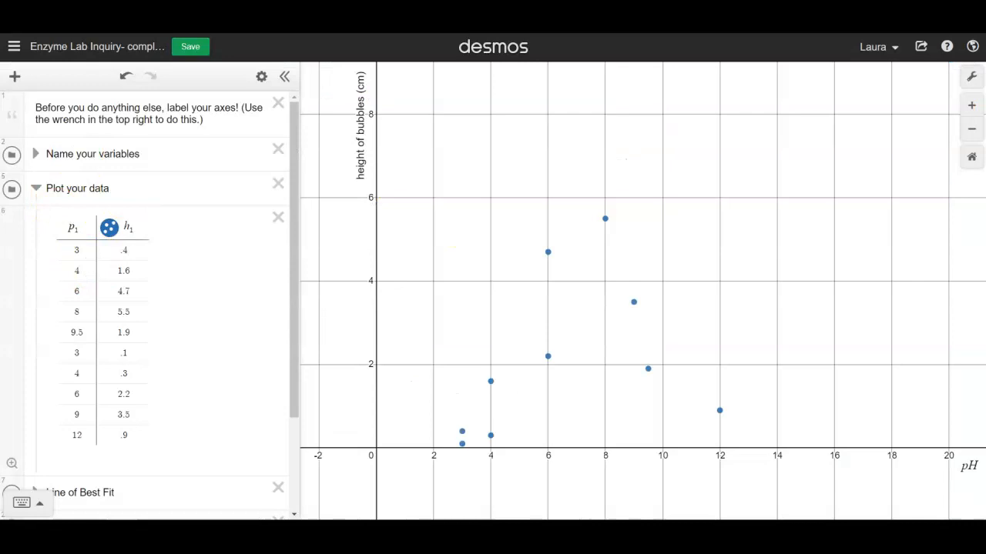
{"action": "left_click", "coordinate": [79, 242]}
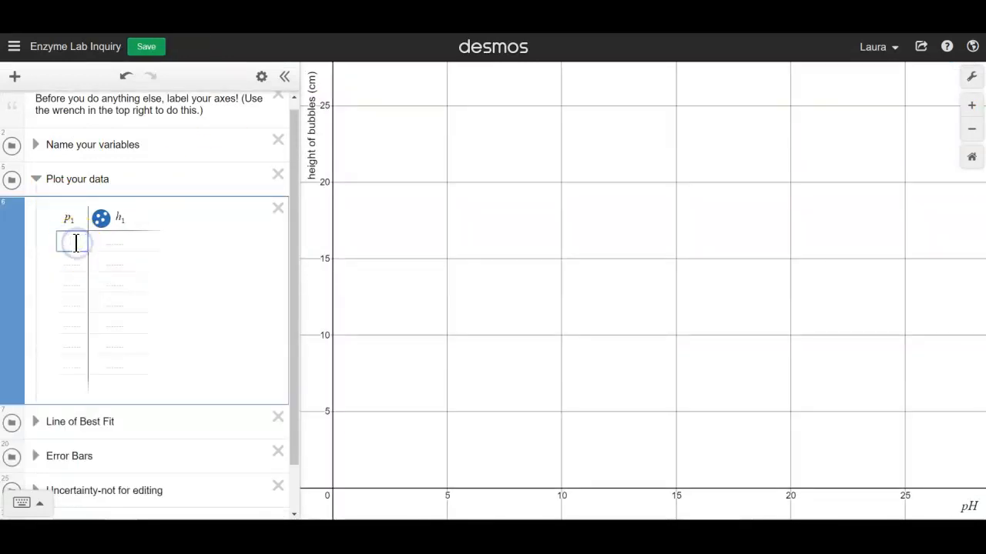
{"action": "type", "text": "3"}
{"action": "left_click", "coordinate": [114, 242]}
{"action": "type", "text": "4"}
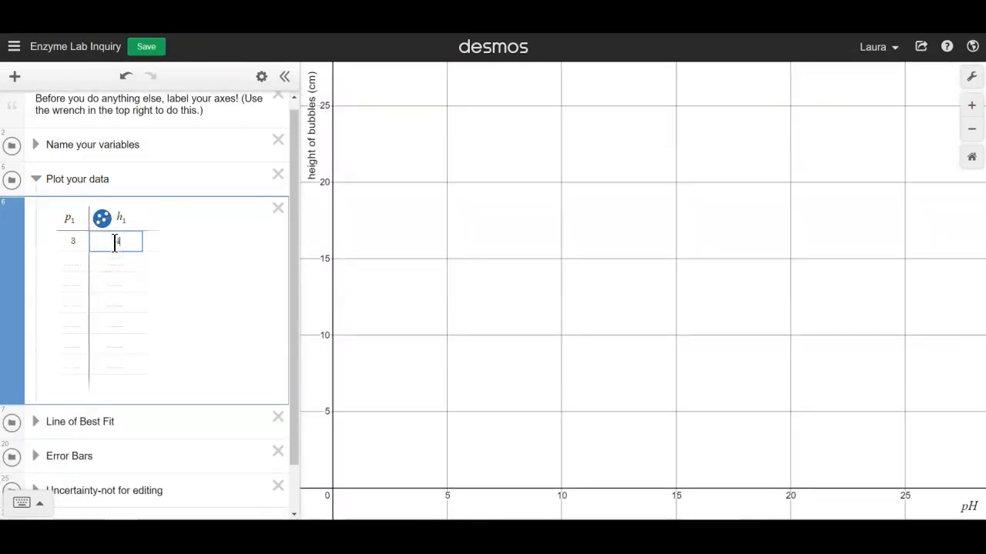
{"action": "left_click", "coordinate": [196, 242]}
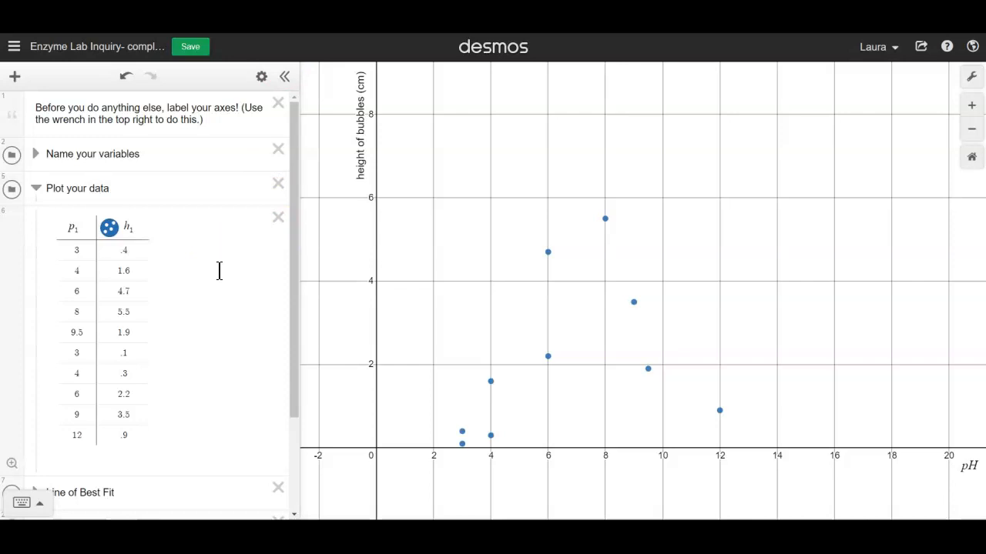
In the completed graph, collapse the Plot your data folder and expand the Line of Best Fit folder.
{"action": "left_click", "coordinate": [37, 187]}
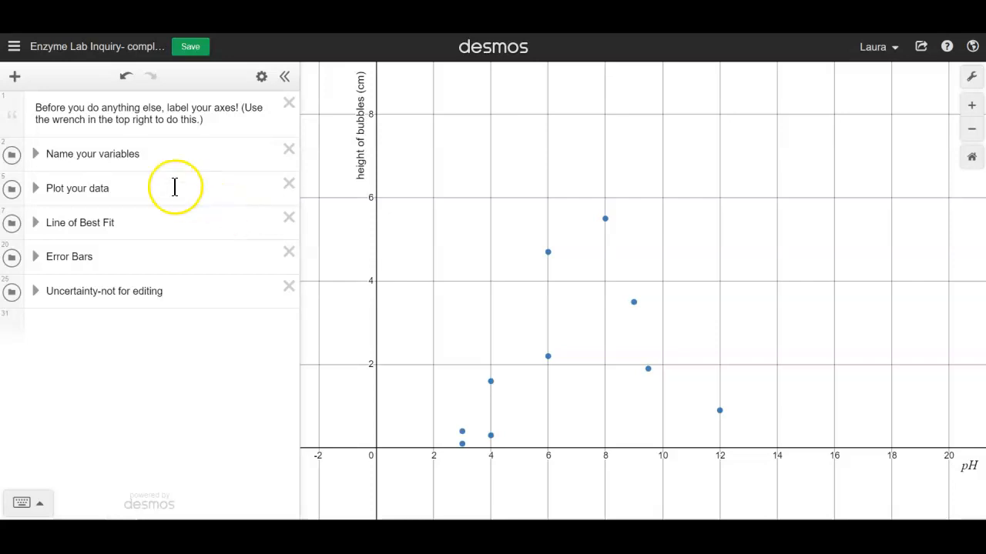
{"action": "left_click", "coordinate": [35, 222]}
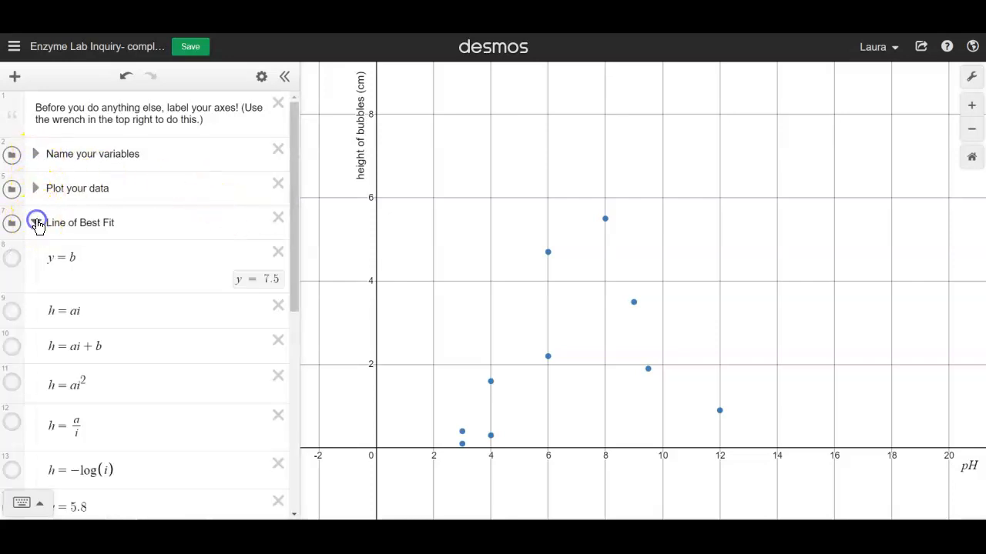
{"action": "scroll", "coordinate": [165, 368], "scroll_direction": "down", "scroll_amount": 1}
{"action": "scroll", "coordinate": [166, 368], "scroll_direction": "down", "scroll_amount": 3}
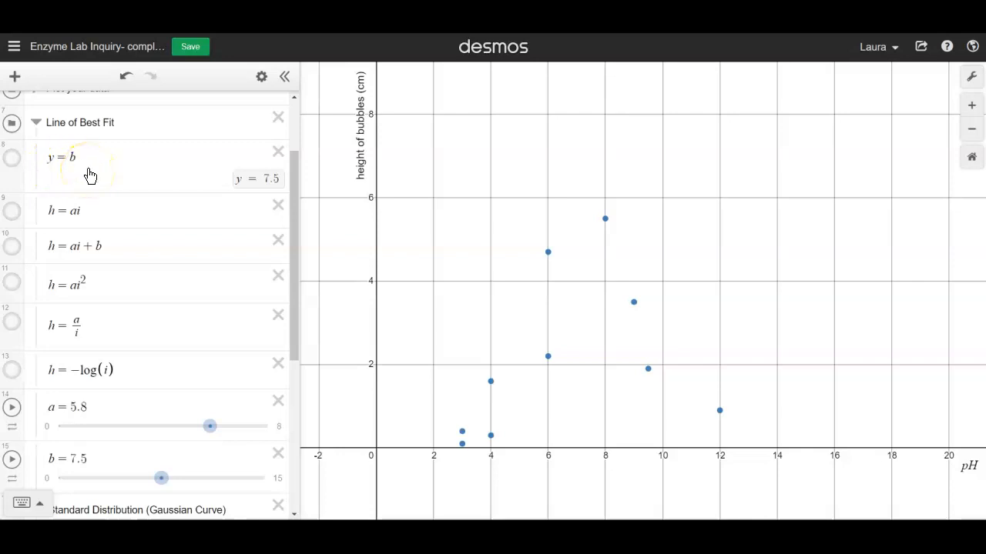
Show the y = b, h = ai and h = ai + b lines and set slider a to 3.8 and slider b to 5.
{"action": "left_click", "coordinate": [12, 159]}
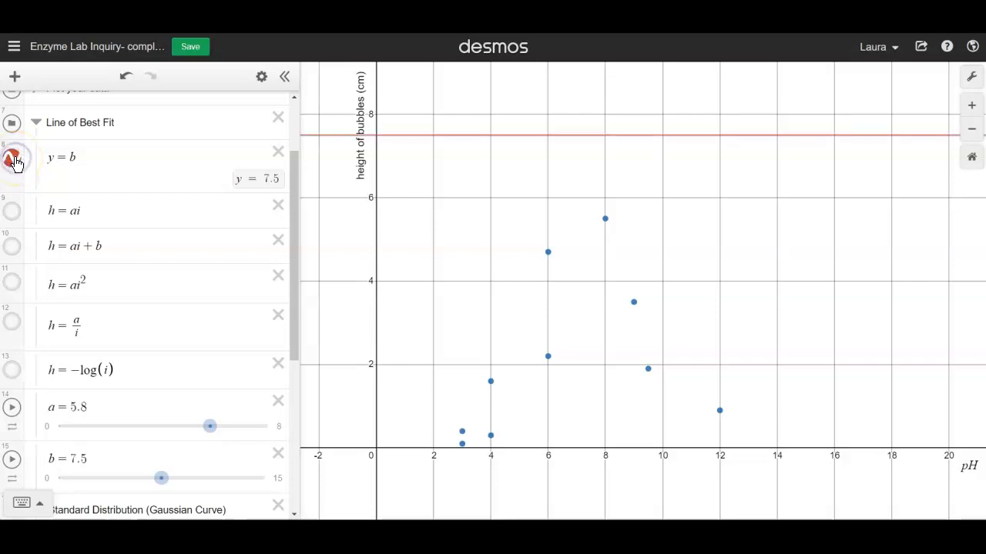
{"action": "left_click", "coordinate": [12, 211]}
{"action": "left_click", "coordinate": [12, 246]}
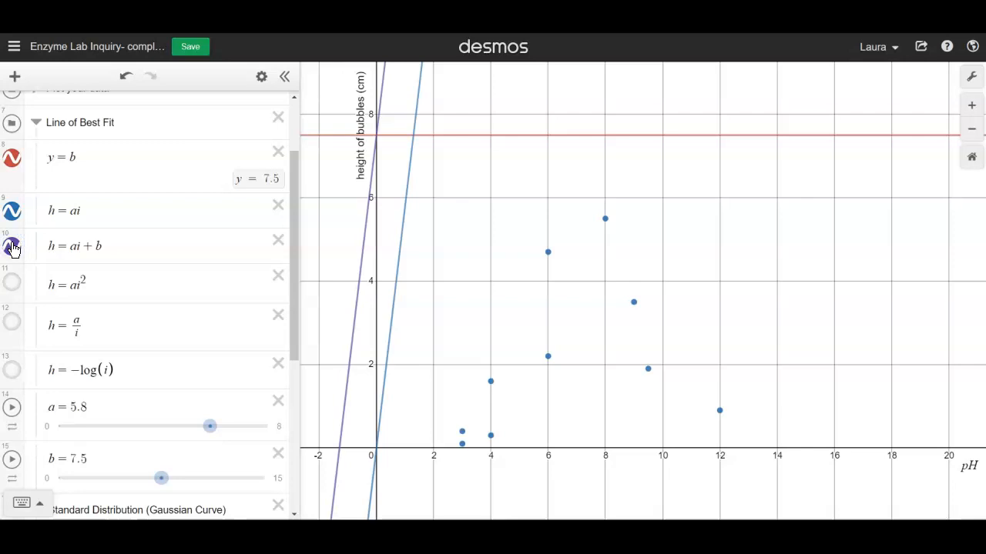
{"action": "left_click_drag", "start_coordinate": [209, 431], "coordinate": [155, 429]}
{"action": "left_click_drag", "start_coordinate": [160, 478], "coordinate": [126, 477]}
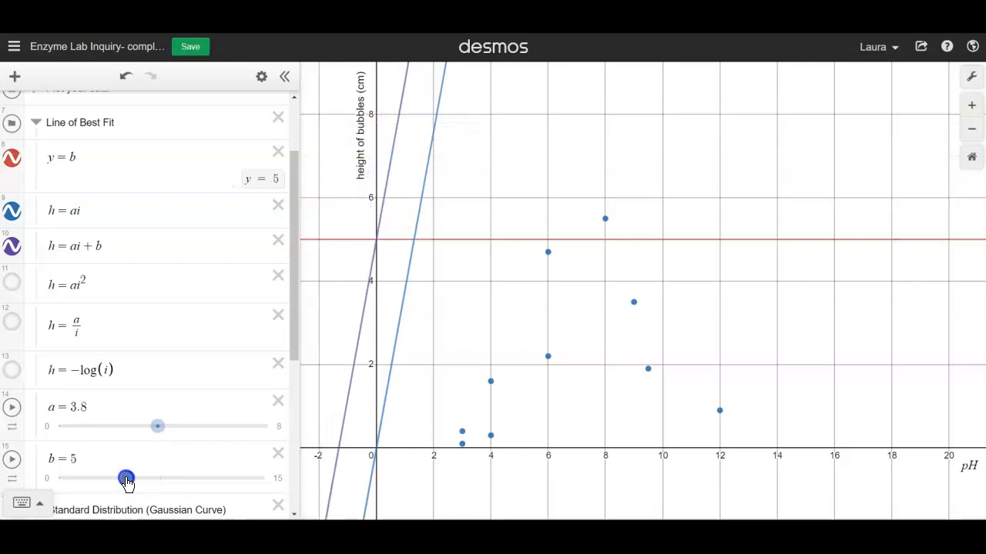
Hide the y = b, h = ai and h = ai + b lines on the graph.
{"action": "left_click", "coordinate": [14, 165]}
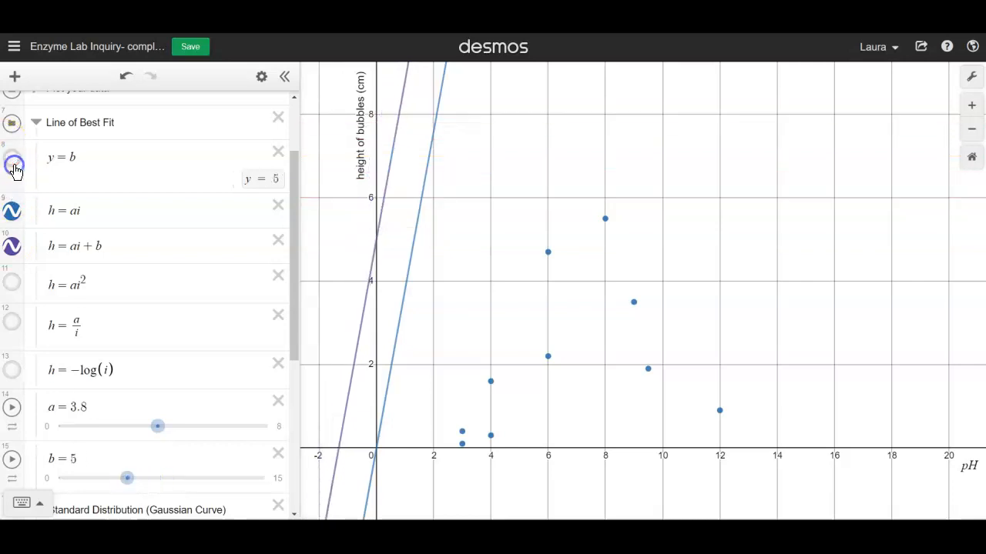
{"action": "left_click", "coordinate": [13, 210]}
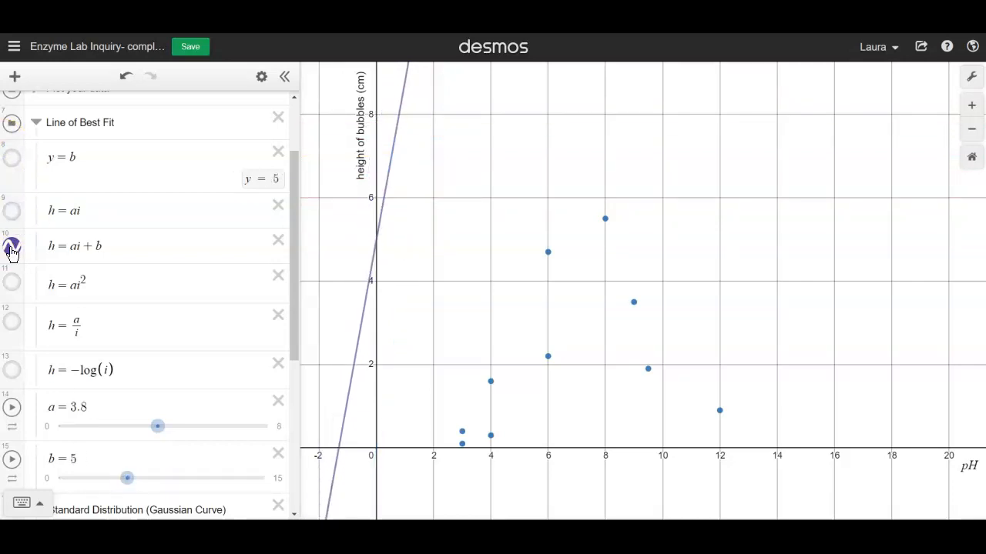
{"action": "left_click", "coordinate": [12, 248]}
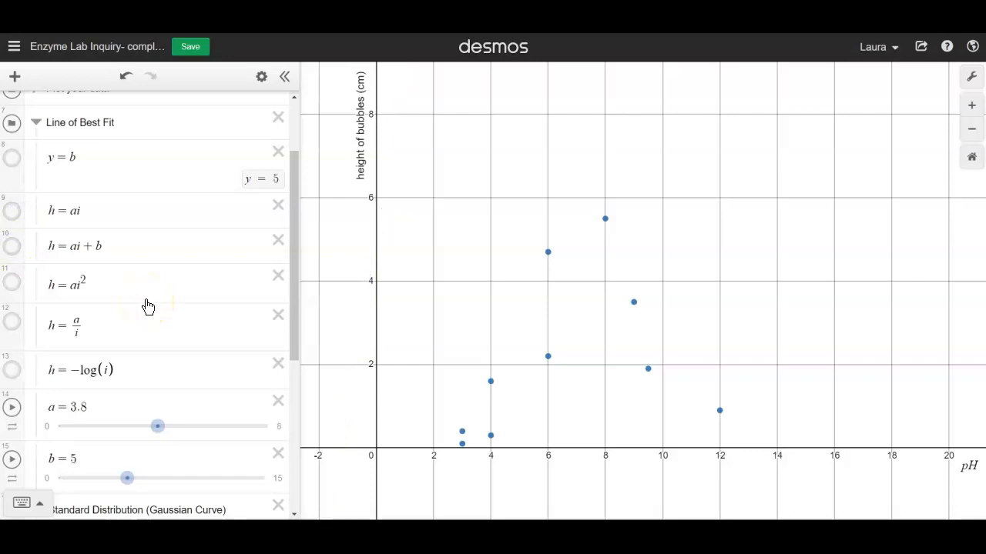
{"action": "scroll", "coordinate": [148, 306], "scroll_direction": "down", "scroll_amount": 5}
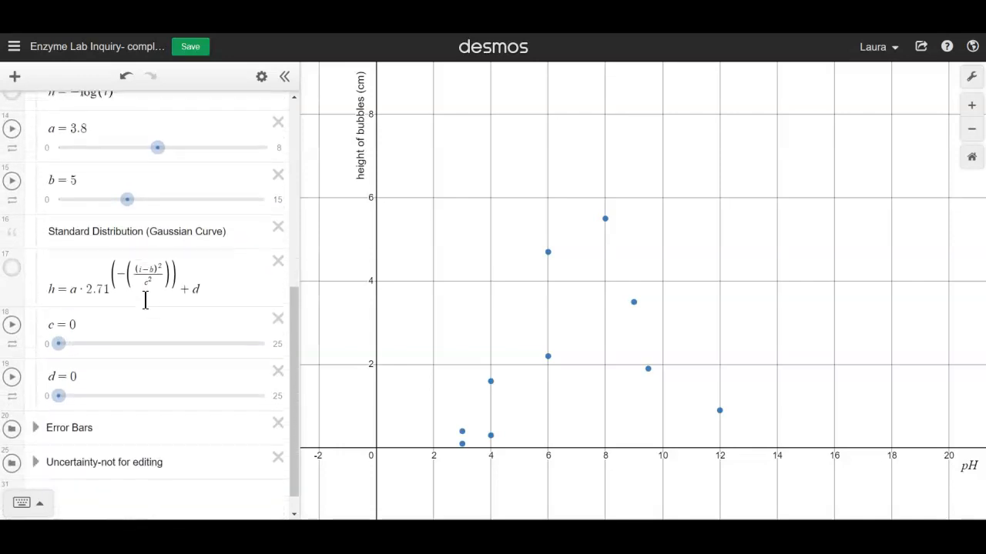
Show the Gaussian curve on the graph and set slider c to 3.1 and slider d to 4.
{"action": "left_click", "coordinate": [10, 275]}
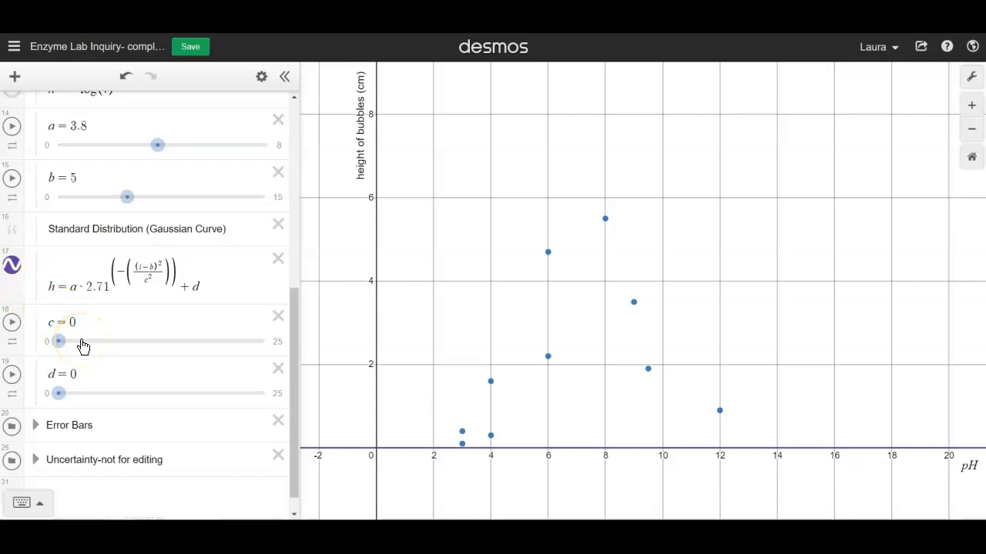
{"action": "left_click_drag", "start_coordinate": [61, 344], "coordinate": [65, 341]}
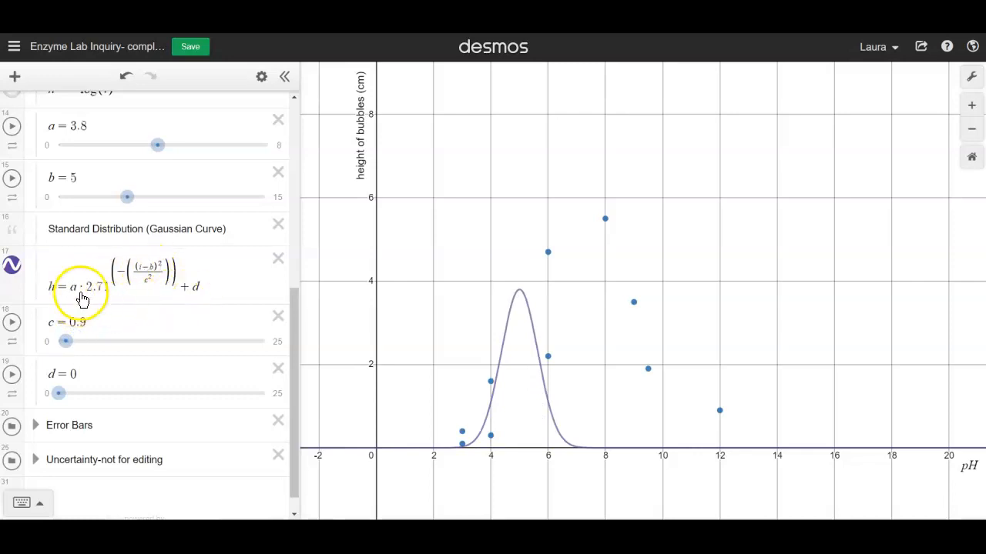
{"action": "left_click_drag", "start_coordinate": [66, 341], "coordinate": [86, 342]}
{"action": "left_click_drag", "start_coordinate": [58, 394], "coordinate": [93, 395]}
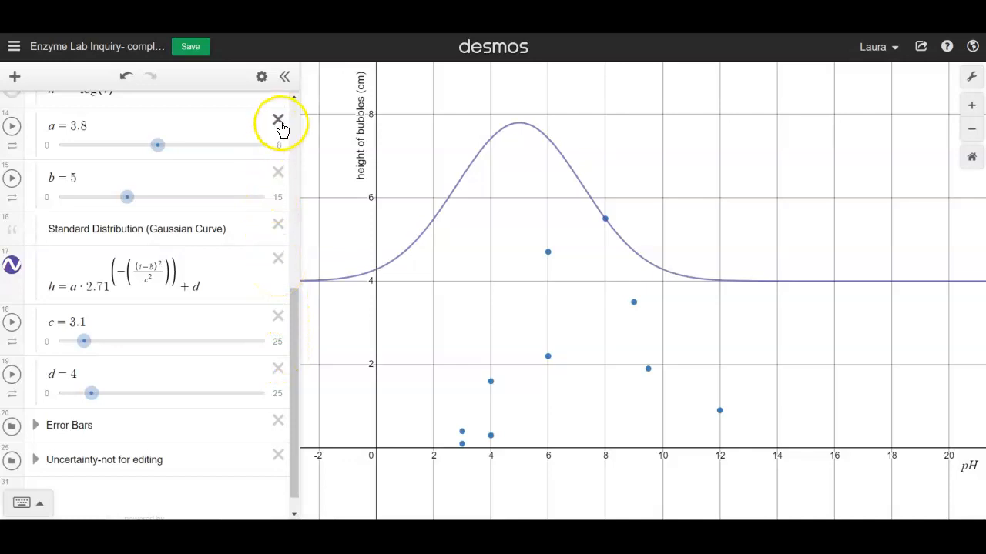
{"action": "left_click", "coordinate": [12, 269]}
{"action": "left_click", "coordinate": [13, 273]}
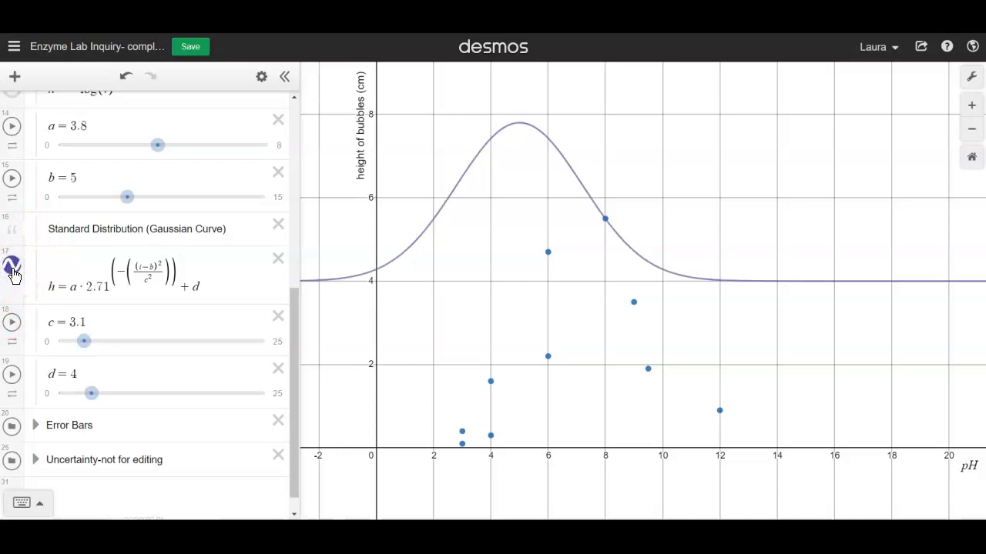
Adjust the Gaussian curve toward the data points with a at 2.4, b at 7.5, c at 2.1 and d at 1.1.
{"action": "left_click", "coordinate": [85, 342]}
{"action": "left_click_drag", "start_coordinate": [85, 342], "coordinate": [108, 341]}
{"action": "left_click_drag", "start_coordinate": [158, 146], "coordinate": [121, 145]}
{"action": "left_click", "coordinate": [128, 199]}
{"action": "left_click_drag", "start_coordinate": [129, 202], "coordinate": [168, 203]}
{"action": "left_click_drag", "start_coordinate": [97, 392], "coordinate": [68, 395]}
{"action": "left_click", "coordinate": [108, 344]}
{"action": "left_click_drag", "start_coordinate": [111, 348], "coordinate": [77, 348]}
{"action": "left_click", "coordinate": [167, 200]}
{"action": "mouse_move", "coordinate": [169, 204]}
{"action": "left_mouse_down"}
{"action": "mouse_move", "coordinate": [146, 203]}
{"action": "mouse_move", "coordinate": [170, 204]}
{"action": "mouse_move", "coordinate": [163, 199]}
{"action": "left_mouse_up"}
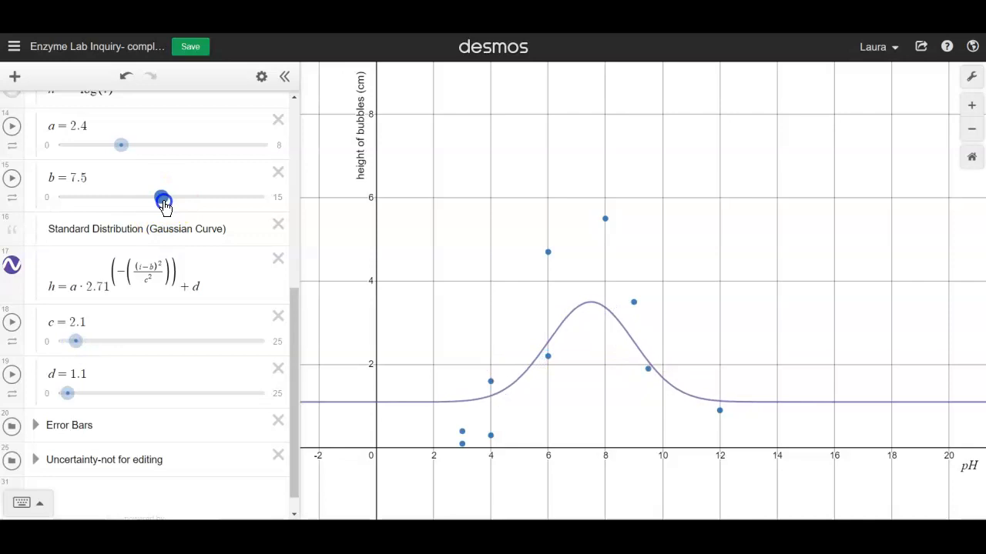
Fit the Gaussian curve to the plotted points by setting a to 6.3, b to 7.2, c to 2.6 and d to 0.
{"action": "left_click_drag", "start_coordinate": [121, 145], "coordinate": [183, 157]}
{"action": "left_click_drag", "start_coordinate": [69, 396], "coordinate": [40, 393]}
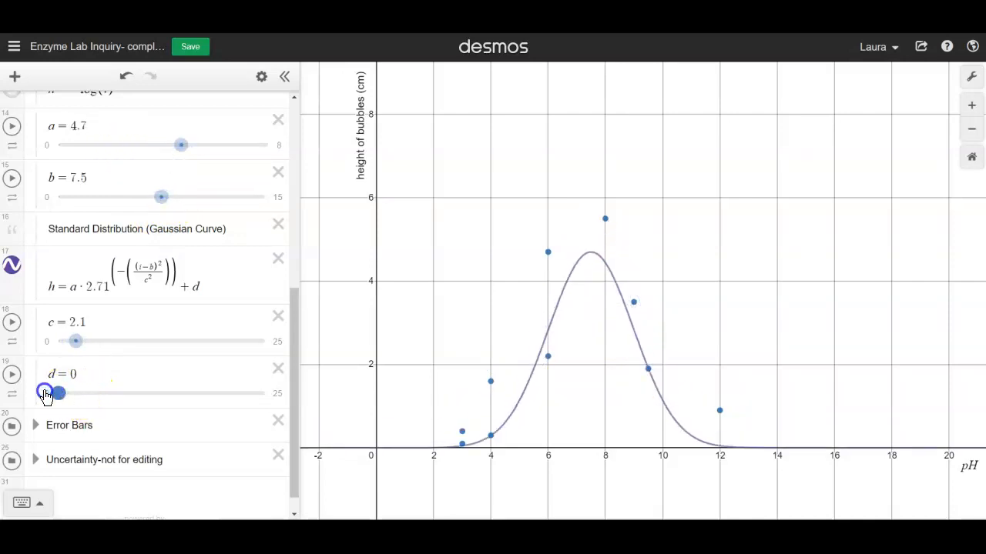
{"action": "left_click_drag", "start_coordinate": [183, 148], "coordinate": [224, 156]}
{"action": "left_click_drag", "start_coordinate": [161, 195], "coordinate": [160, 199]}
{"action": "left_click_drag", "start_coordinate": [75, 341], "coordinate": [80, 342]}
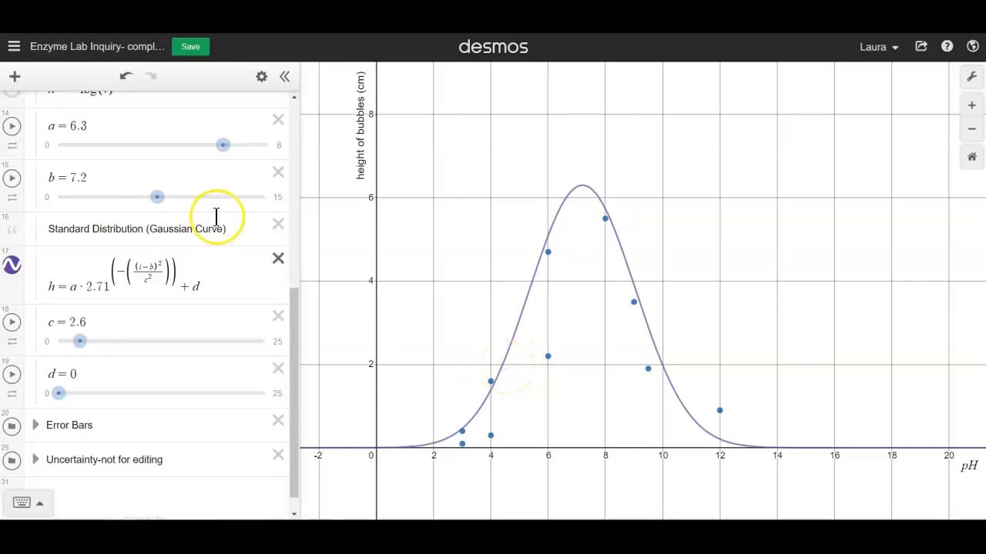
Fine-tune the Gaussian curve's height and width by setting slider a to 6.2 and slider c to 2.5.
{"action": "left_click_drag", "start_coordinate": [221, 149], "coordinate": [223, 149]}
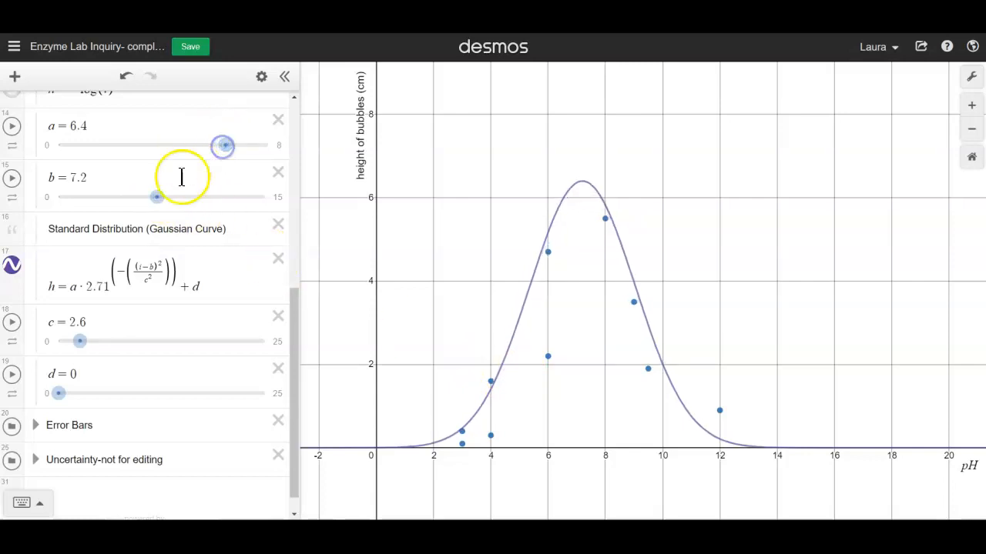
{"action": "mouse_move", "coordinate": [161, 202]}
{"action": "left_mouse_down"}
{"action": "mouse_move", "coordinate": [170, 199]}
{"action": "mouse_move", "coordinate": [159, 198]}
{"action": "left_mouse_up"}
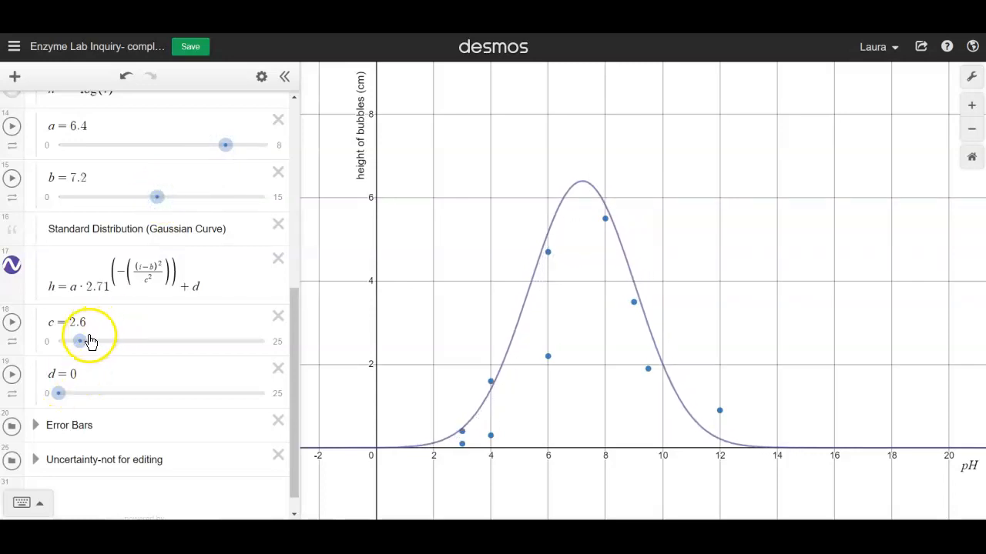
{"action": "left_click_drag", "start_coordinate": [85, 344], "coordinate": [85, 345]}
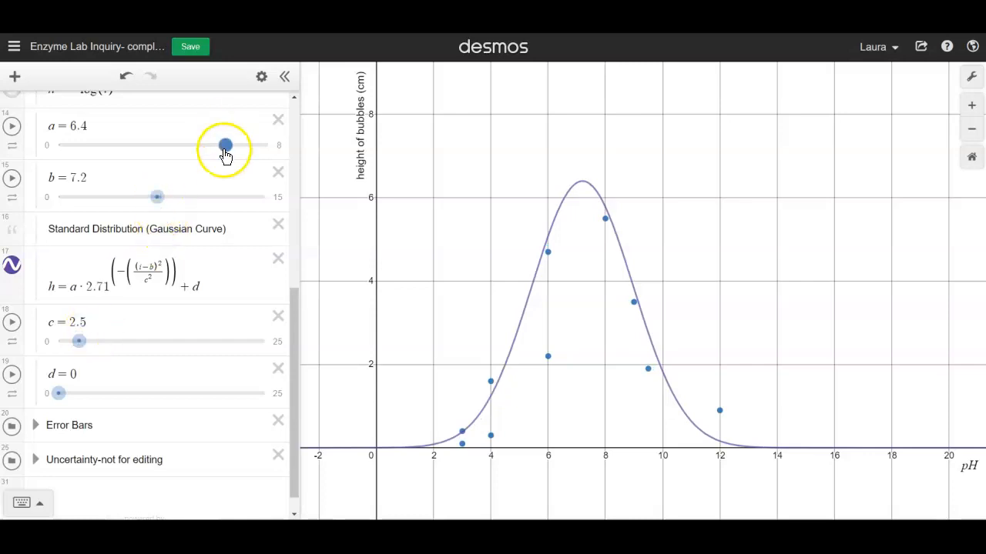
{"action": "left_click_drag", "start_coordinate": [224, 156], "coordinate": [223, 155]}
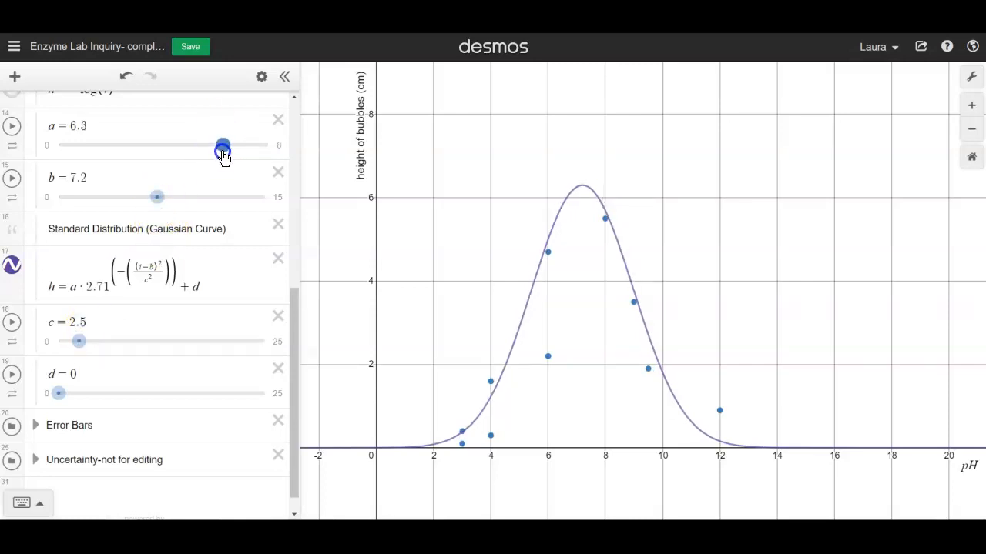
{"action": "left_click_drag", "start_coordinate": [220, 156], "coordinate": [221, 155]}
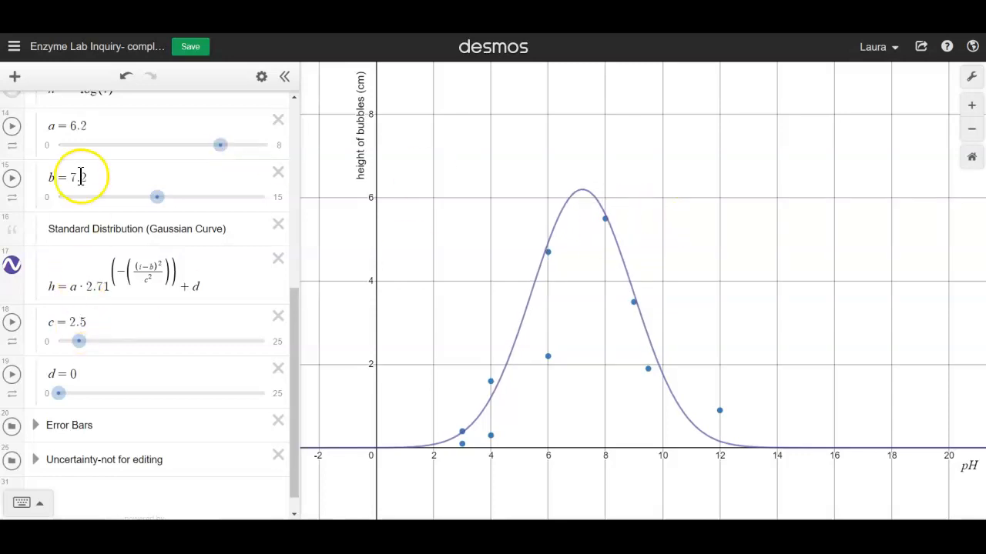
Collapse the Line of Best Fit folder and expand the Error Bars folder.
{"action": "scroll", "coordinate": [80, 176], "scroll_direction": "up", "scroll_amount": 3}
{"action": "scroll", "coordinate": [80, 175], "scroll_direction": "up", "scroll_amount": 3}
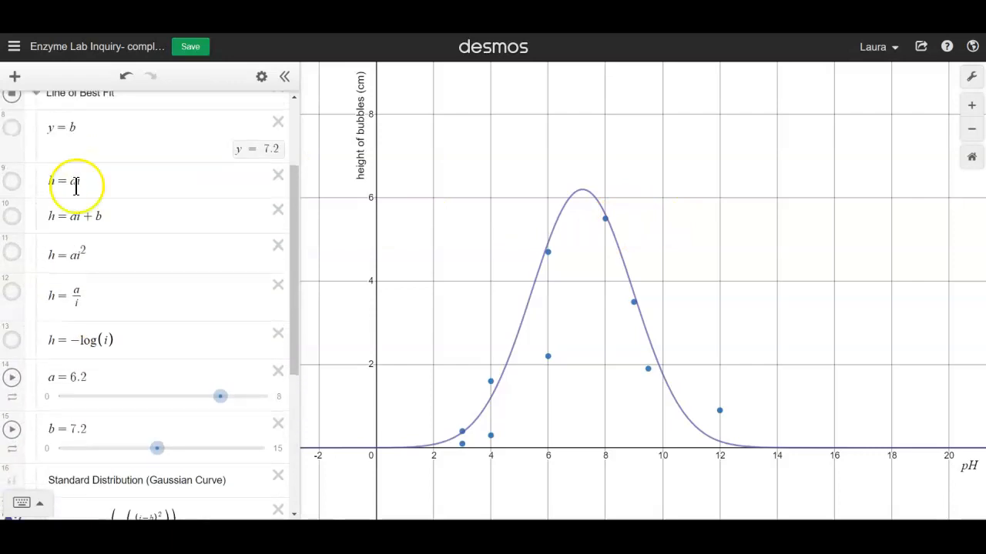
{"action": "left_click", "coordinate": [37, 100]}
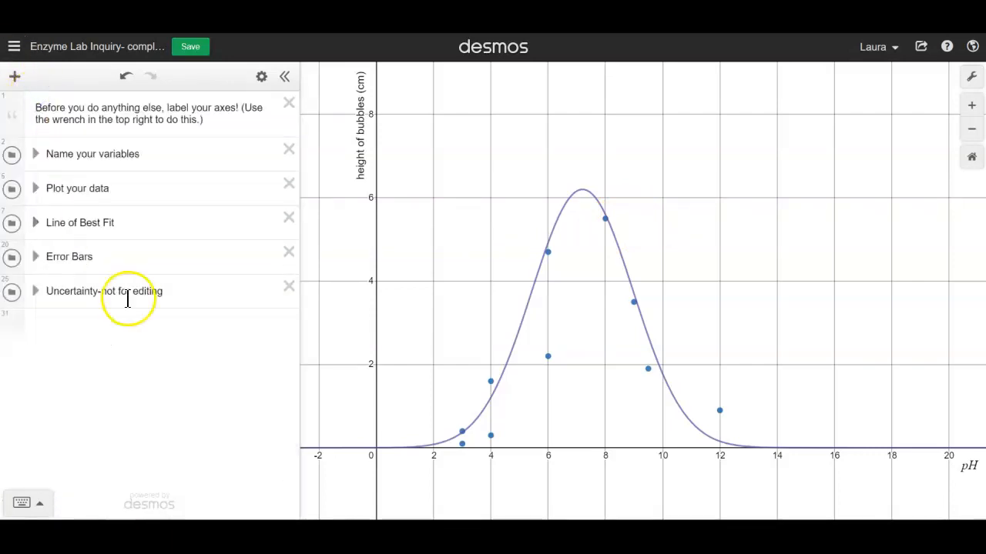
{"action": "left_click", "coordinate": [35, 257]}
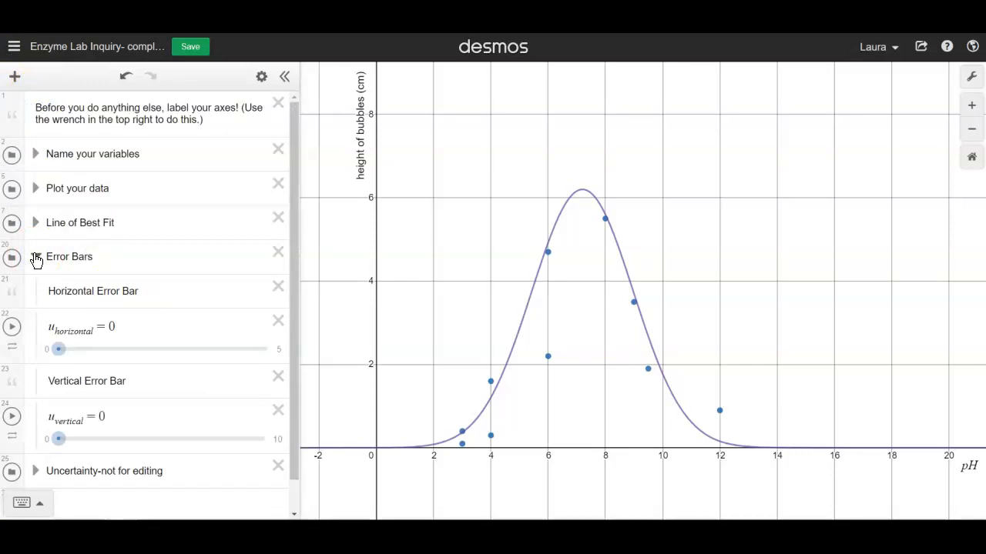
Add error bars to the data points with a horizontal uncertainty of 1 and a vertical uncertainty of 0.3.
{"action": "left_click", "coordinate": [164, 369]}
{"action": "left_click_drag", "start_coordinate": [60, 349], "coordinate": [89, 352]}
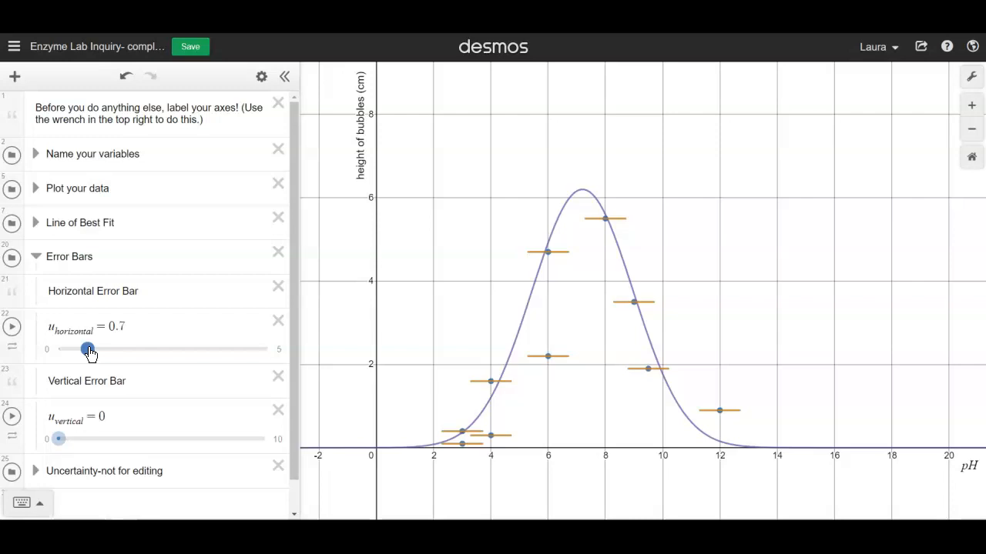
{"action": "left_click_drag", "start_coordinate": [89, 353], "coordinate": [101, 357]}
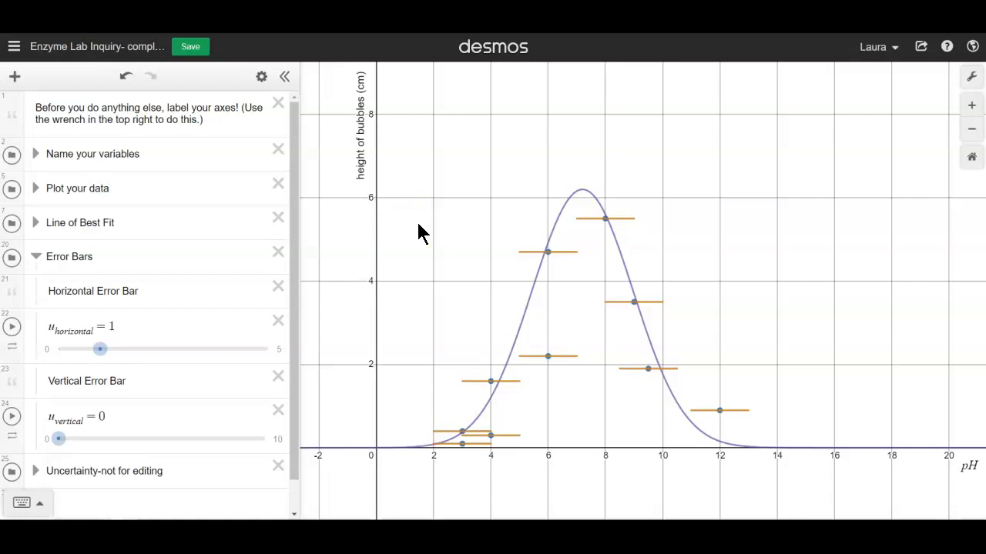
{"action": "left_click_drag", "start_coordinate": [58, 439], "coordinate": [66, 450]}
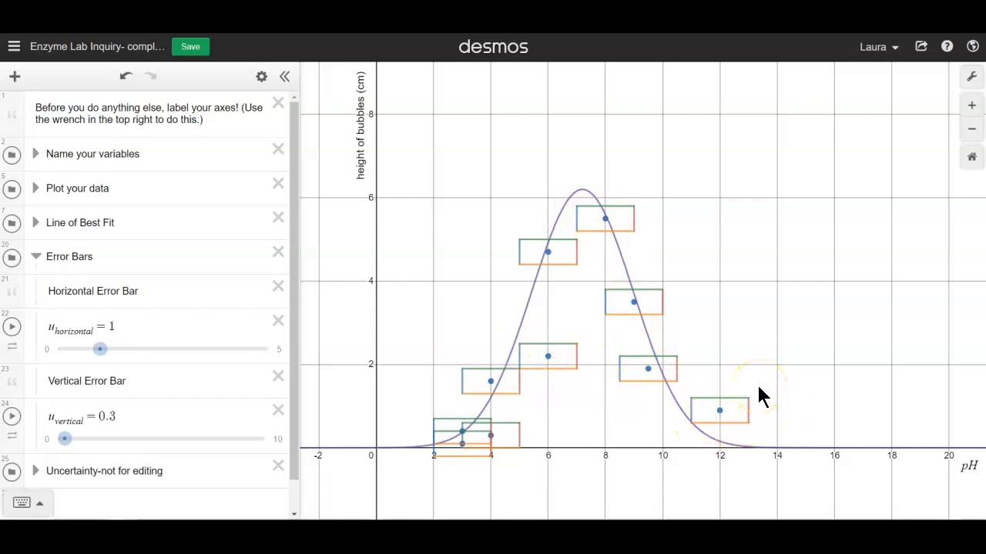
Export the finished graph as a Medium Square image with thin lines and download it as a PNG.
{"action": "scroll", "coordinate": [152, 391], "scroll_direction": "down", "scroll_amount": 1}
{"action": "scroll", "coordinate": [152, 392], "scroll_direction": "down", "scroll_amount": 1}
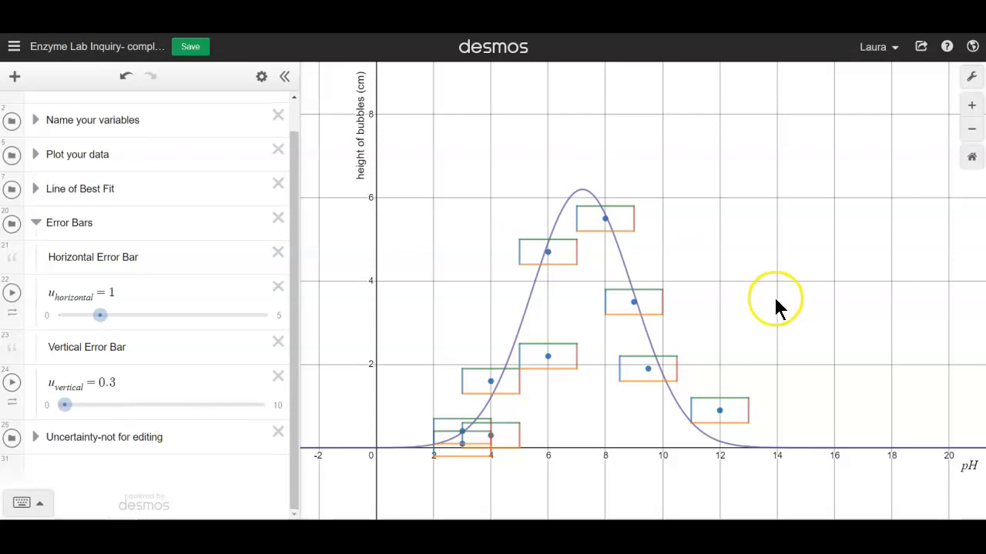
{"action": "left_click", "coordinate": [922, 49]}
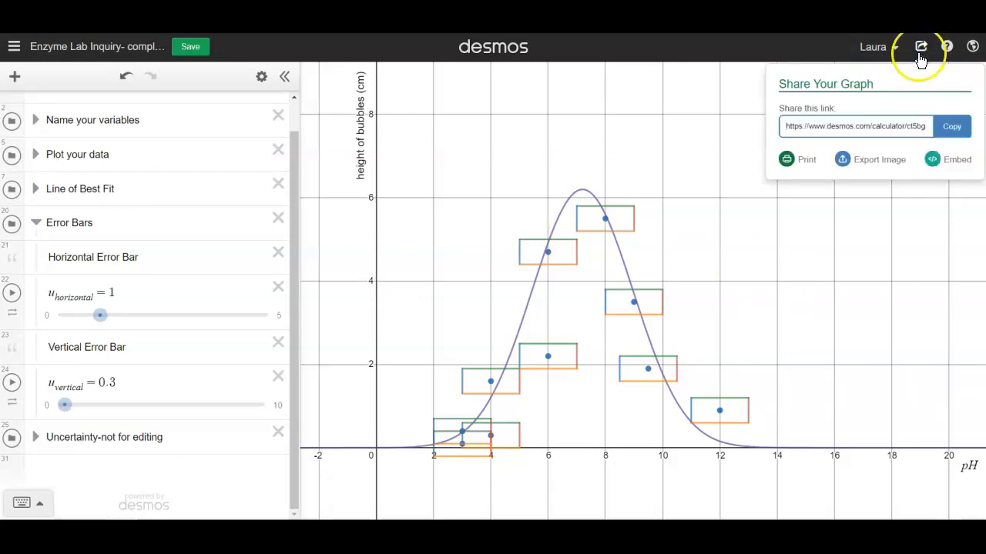
{"action": "left_click", "coordinate": [847, 162]}
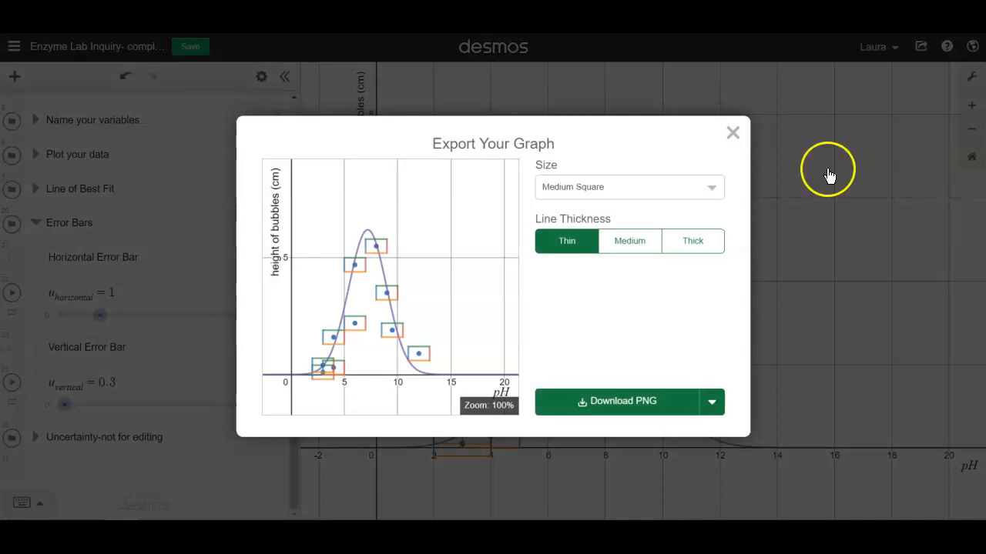
{"action": "left_click", "coordinate": [606, 404]}
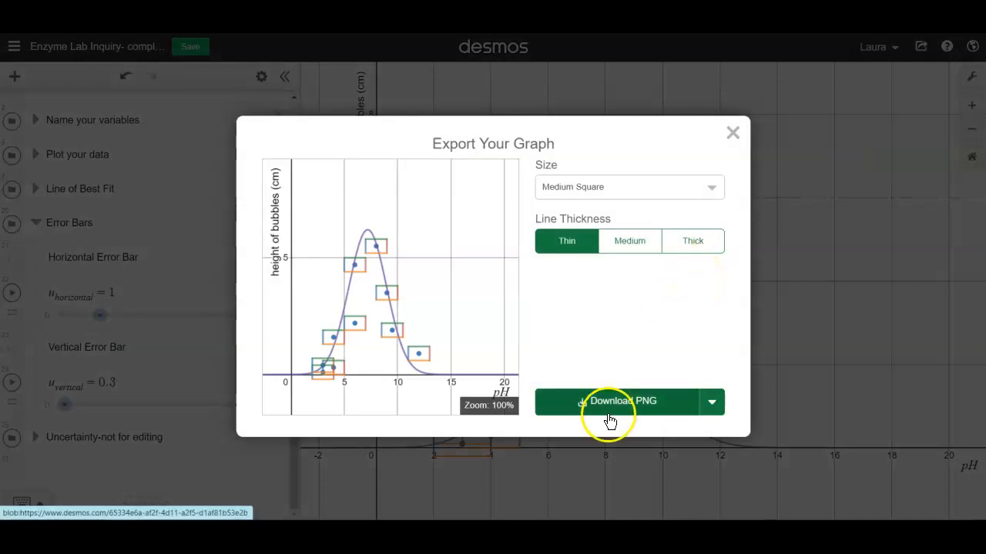